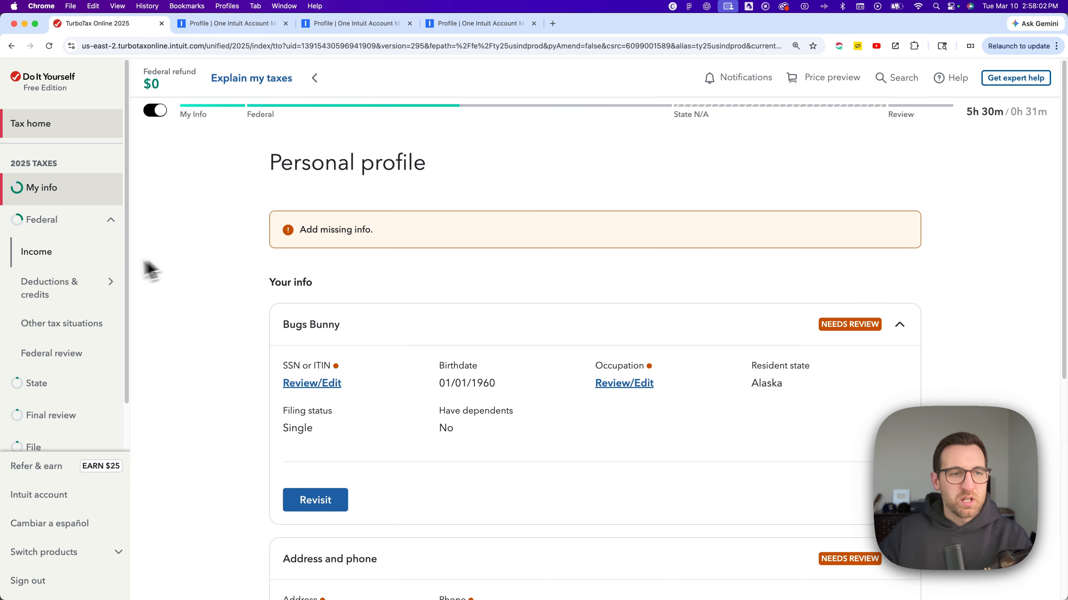
- Open the federal deductions and credits summary and expand the list for adding more tax breaks
{"action": "mouse_move", "coordinate": [48, 288]}
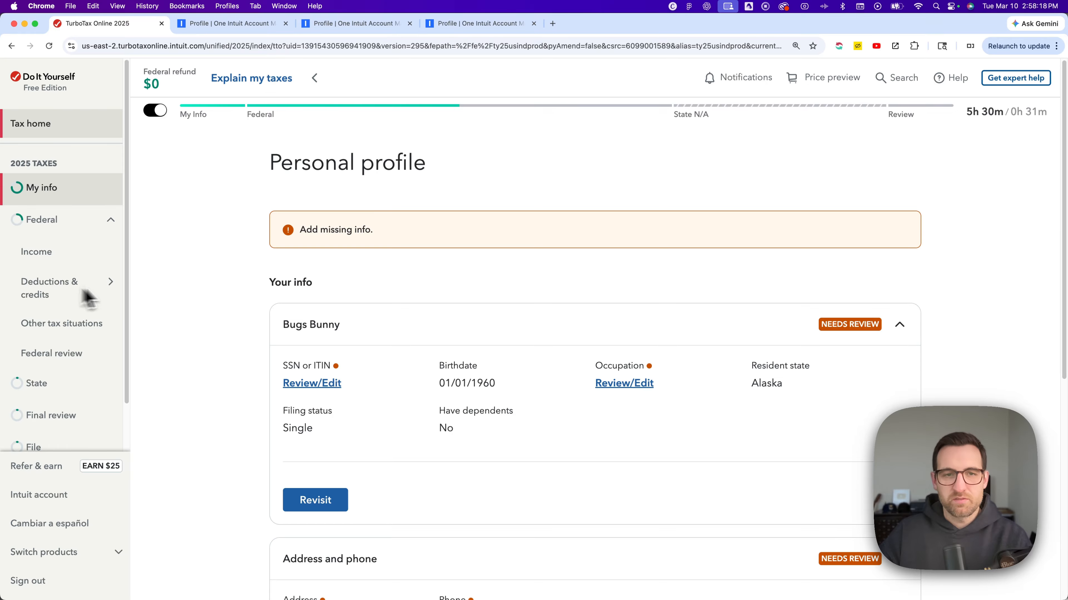
{"action": "mouse_move", "coordinate": [101, 290]}
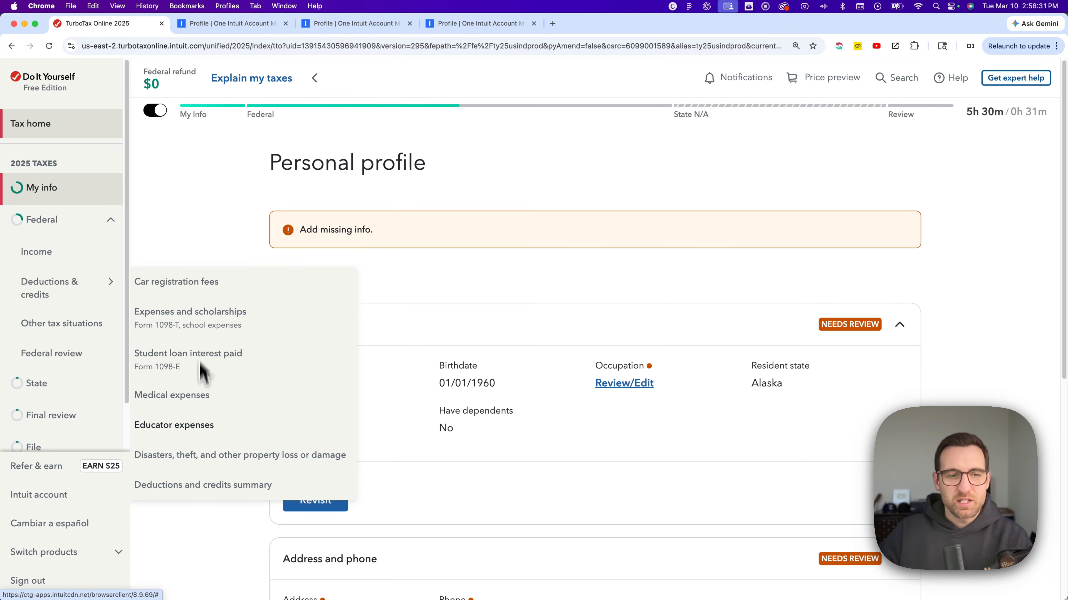
{"action": "left_click", "coordinate": [222, 488]}
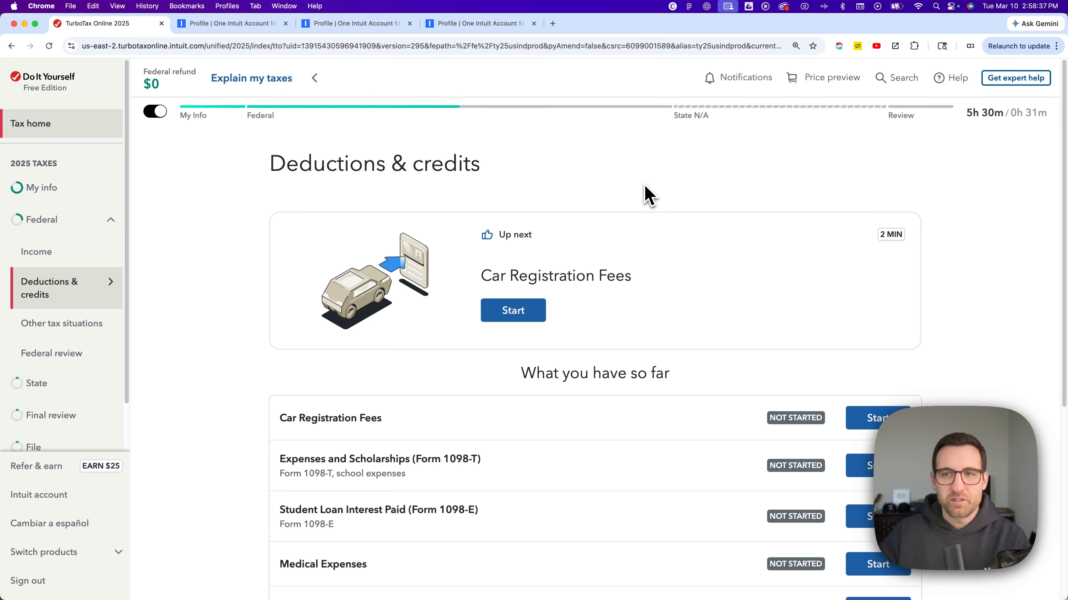
{"action": "scroll", "coordinate": [646, 196], "scroll_direction": "down", "scroll_amount": 5}
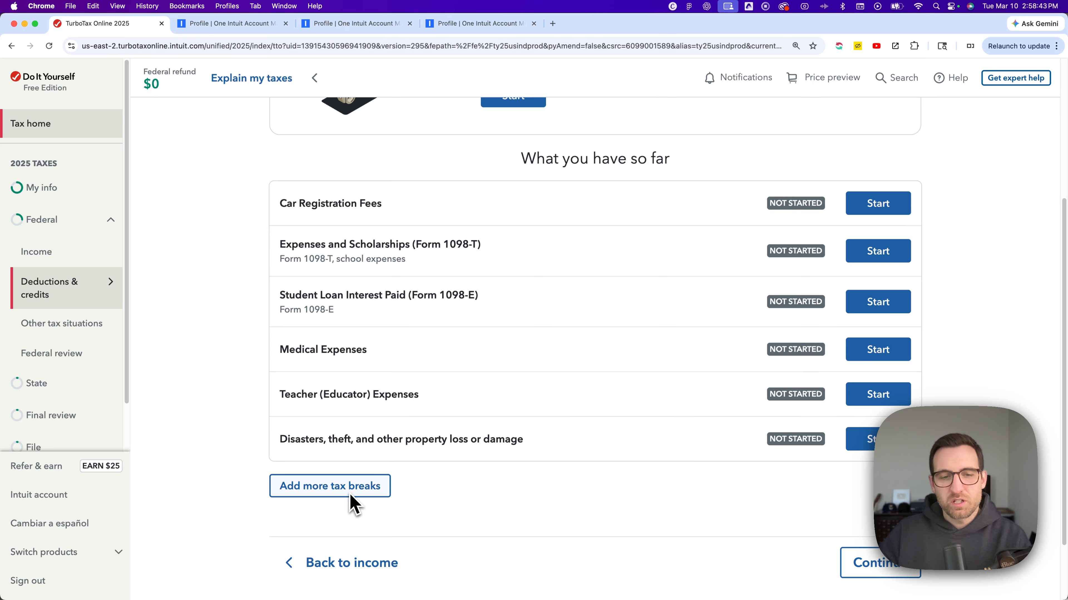
{"action": "scroll", "coordinate": [353, 494], "scroll_direction": "down", "scroll_amount": 1}
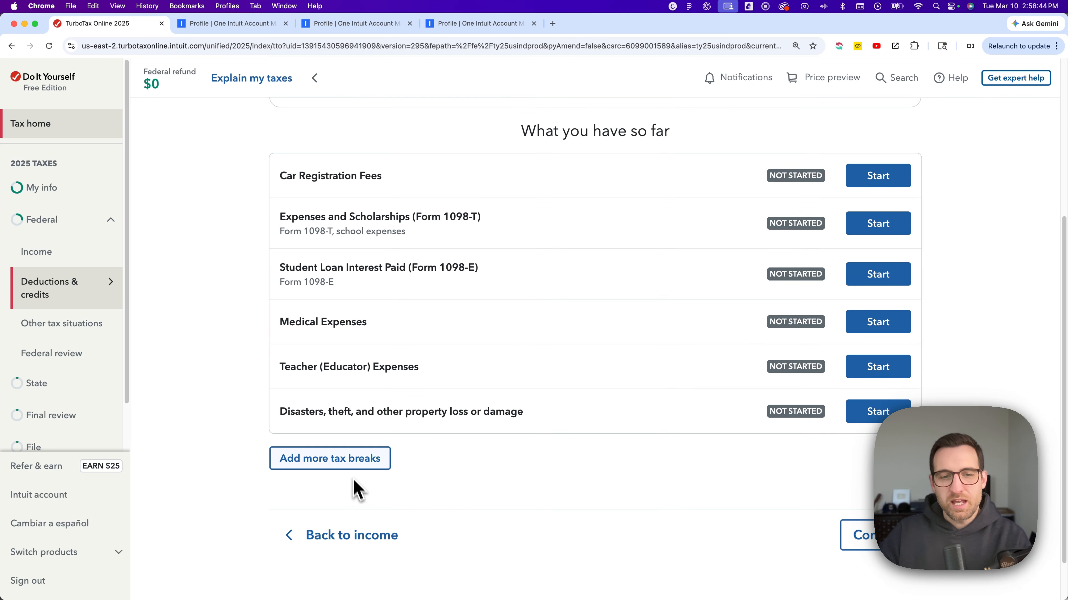
{"action": "left_click", "coordinate": [355, 463]}
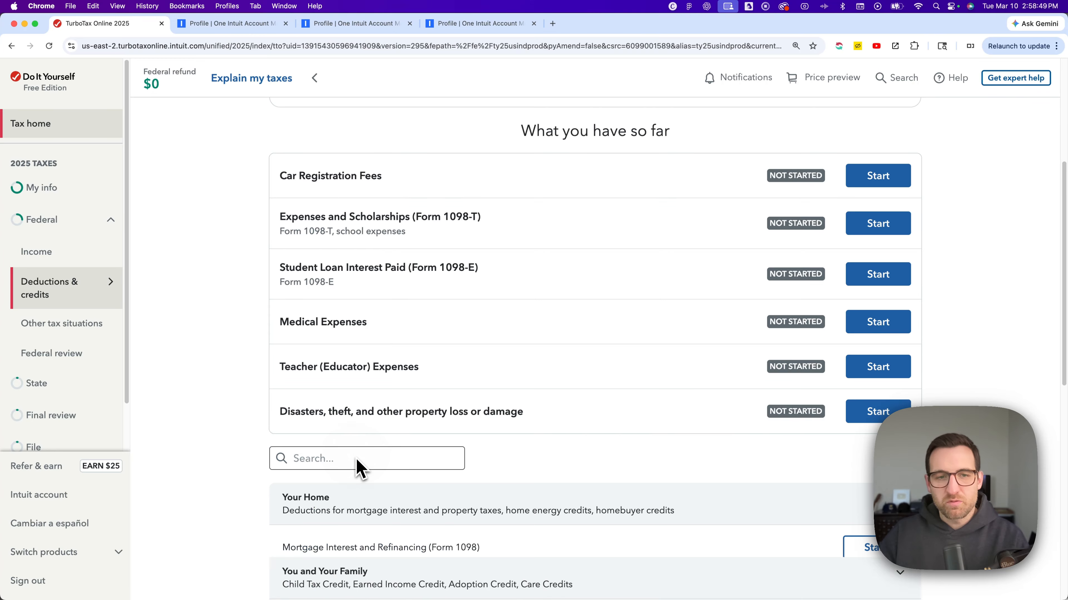
- Expand Estimates and Other Taxes Paid and start the Estimated Tax Payments topic
{"action": "scroll", "coordinate": [355, 439], "scroll_direction": "down", "scroll_amount": 1}
{"action": "scroll", "coordinate": [355, 438], "scroll_direction": "down", "scroll_amount": 7}
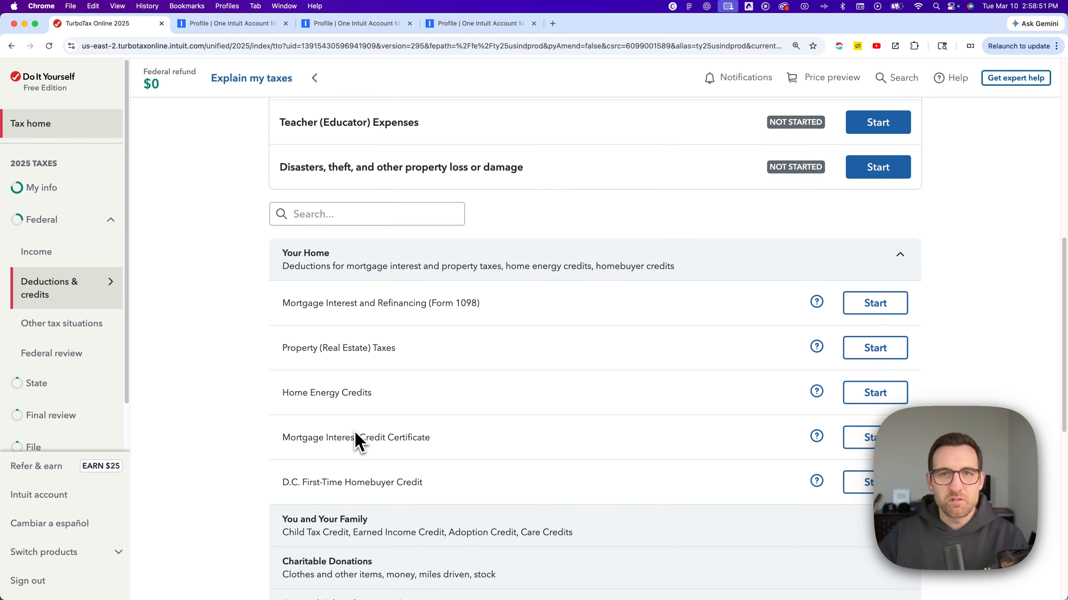
{"action": "scroll", "coordinate": [356, 439], "scroll_direction": "down", "scroll_amount": 3}
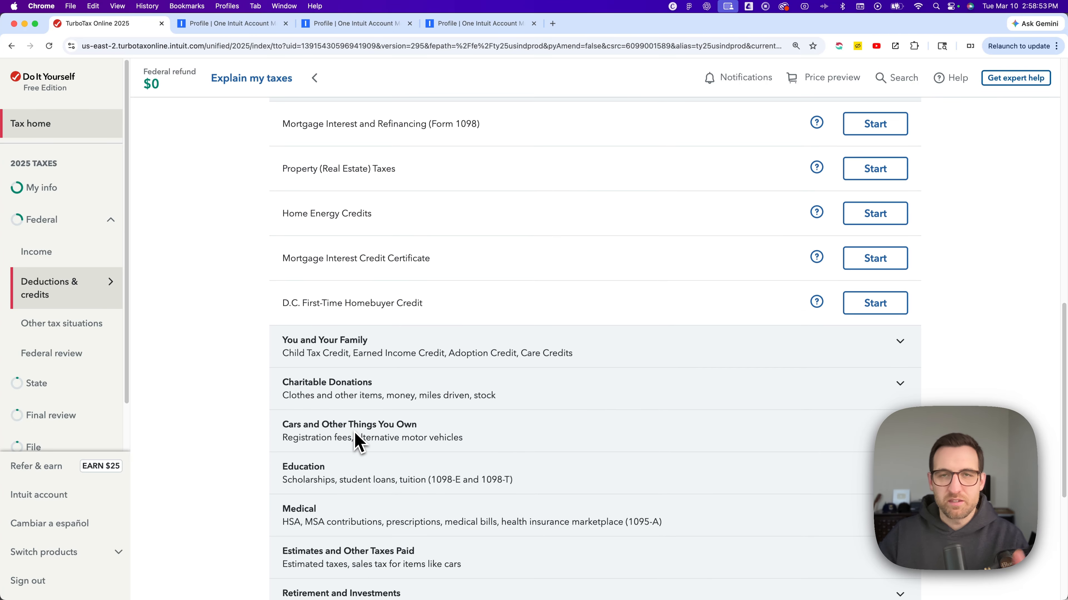
{"action": "scroll", "coordinate": [327, 394], "scroll_direction": "down", "scroll_amount": 4}
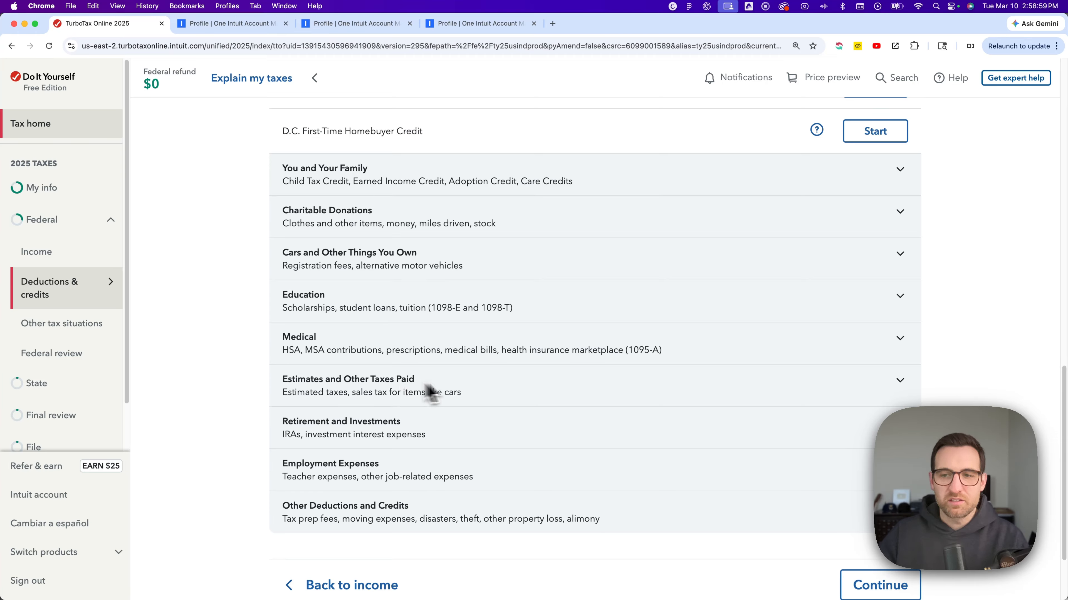
{"action": "left_click", "coordinate": [881, 390]}
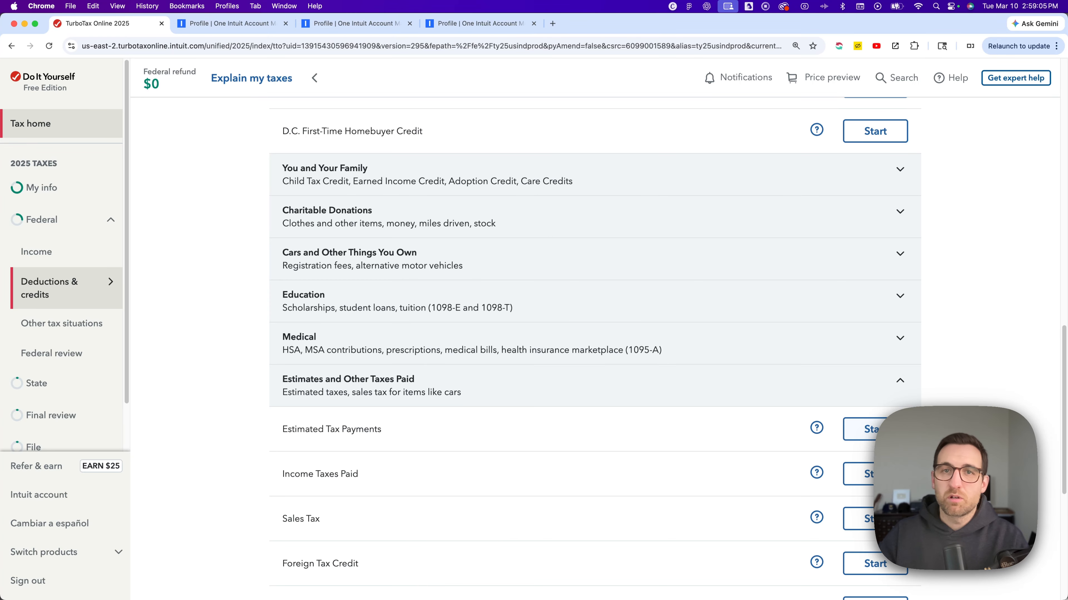
{"action": "left_click", "coordinate": [865, 429]}
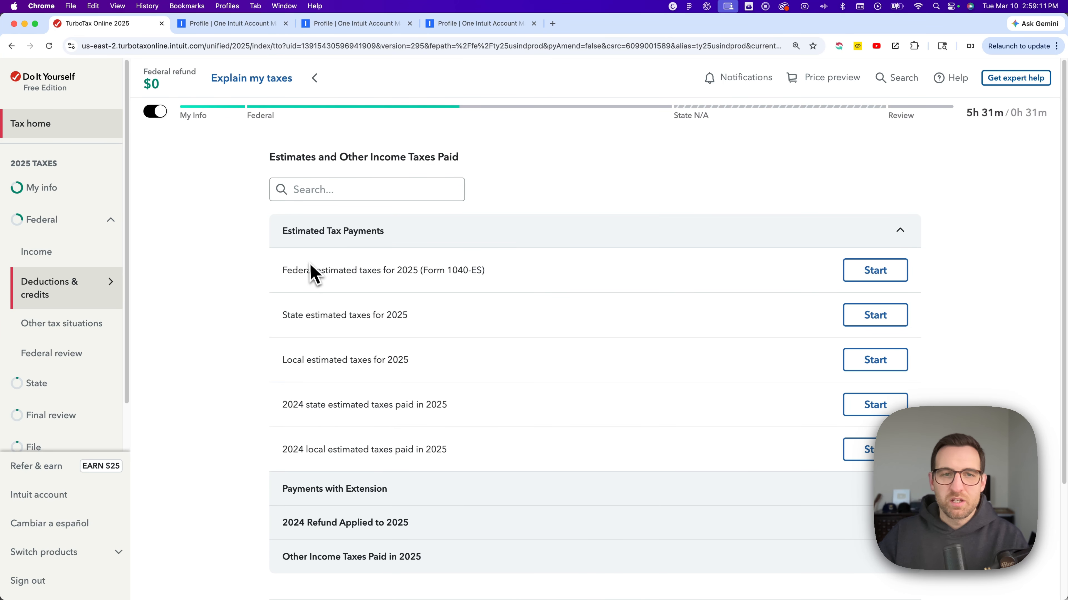
- Start federal estimated taxes for 2025 (Form 1040-ES) and answer Yes to having paid federal estimated taxes
{"action": "left_click", "coordinate": [312, 240]}
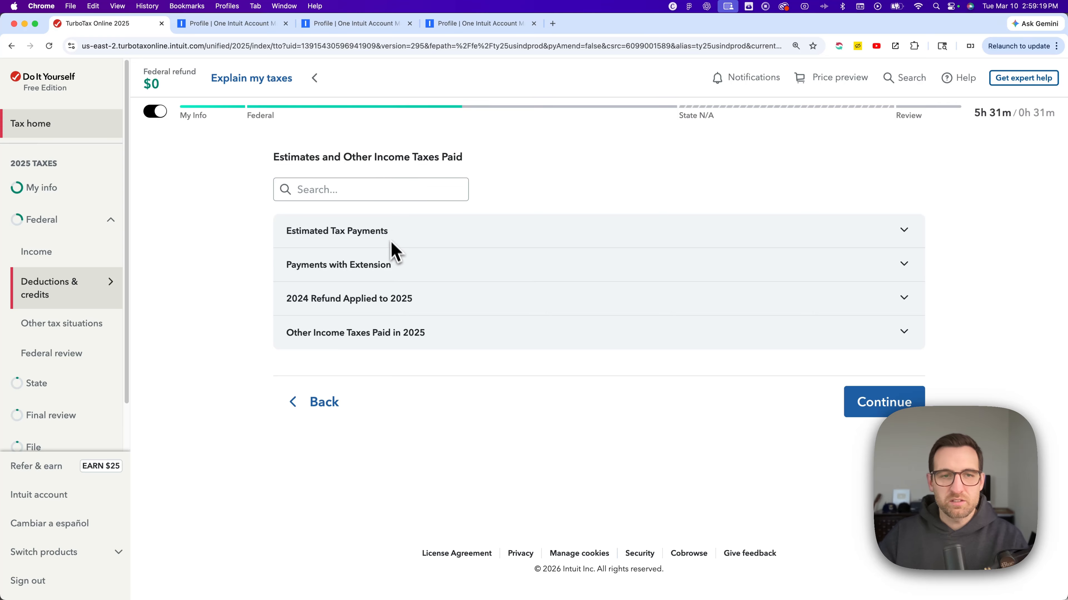
{"action": "left_click", "coordinate": [374, 235]}
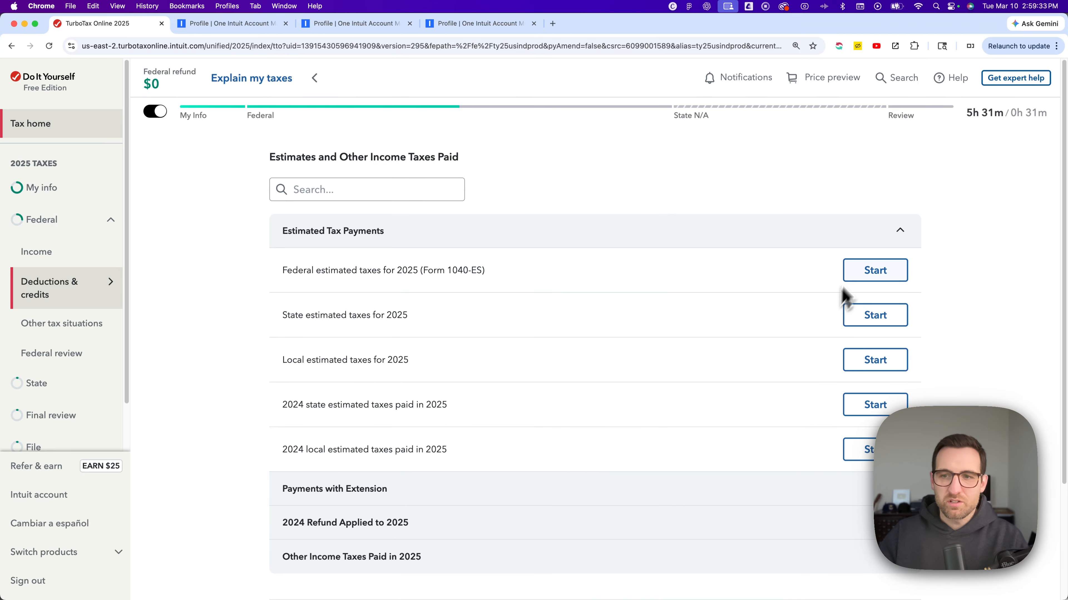
{"action": "left_click", "coordinate": [874, 277]}
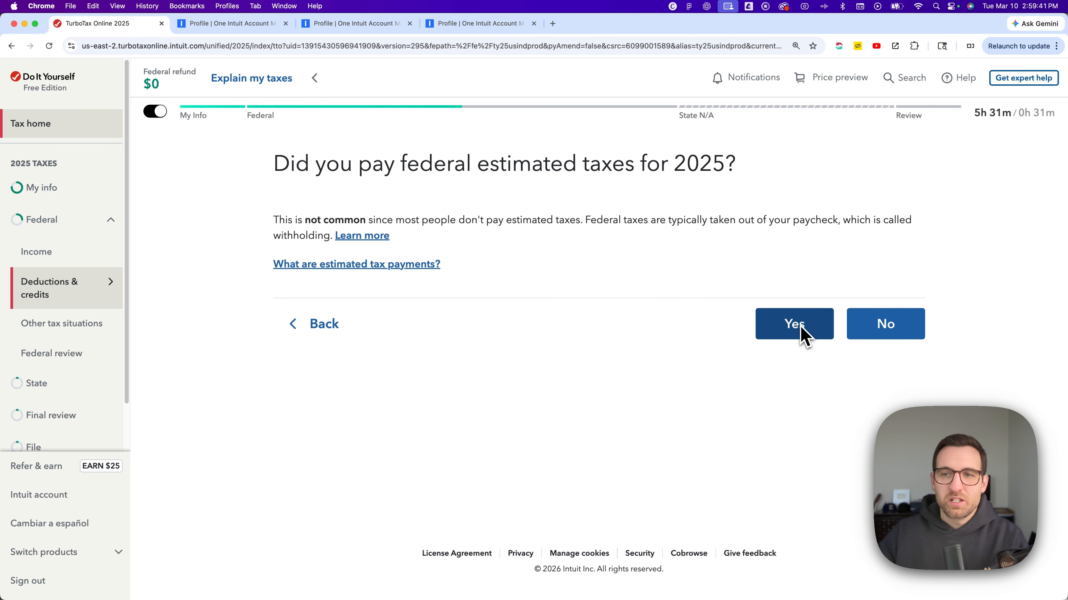
{"action": "left_click", "coordinate": [792, 330]}
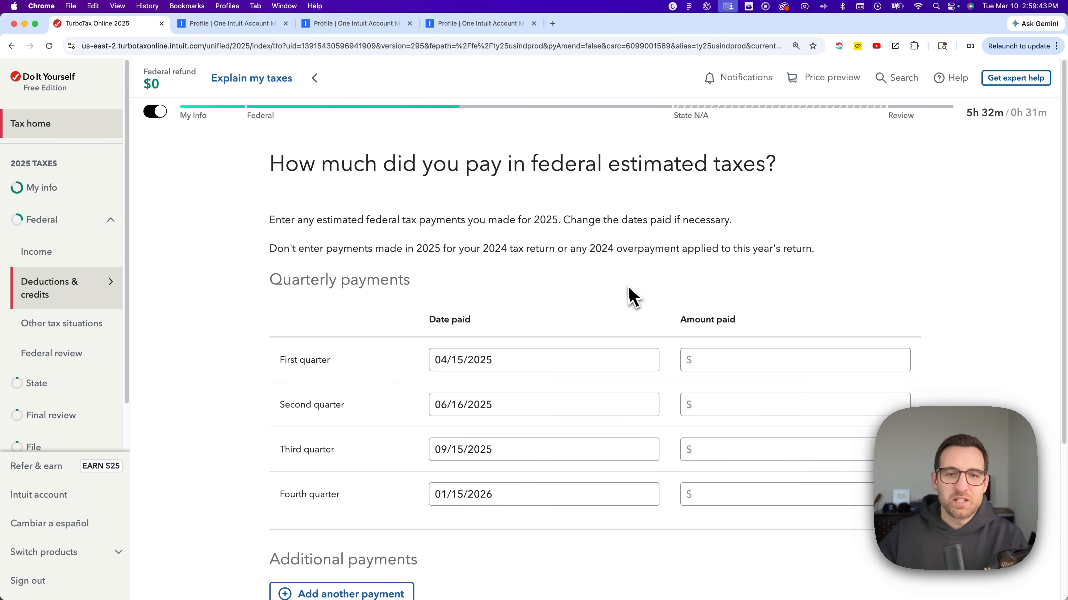
- Check the date paid and amount paid fields for the four quarterly federal estimated payments
{"action": "scroll", "coordinate": [629, 295], "scroll_direction": "down", "scroll_amount": 2}
{"action": "scroll", "coordinate": [629, 296], "scroll_direction": "down", "scroll_amount": 1}
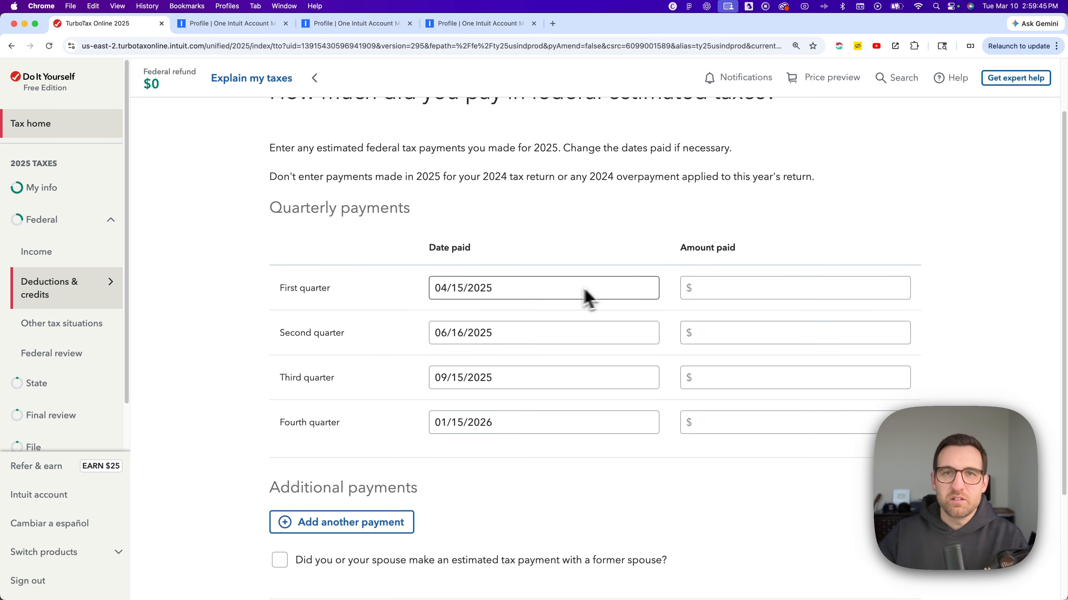
{"action": "left_click", "coordinate": [731, 300]}
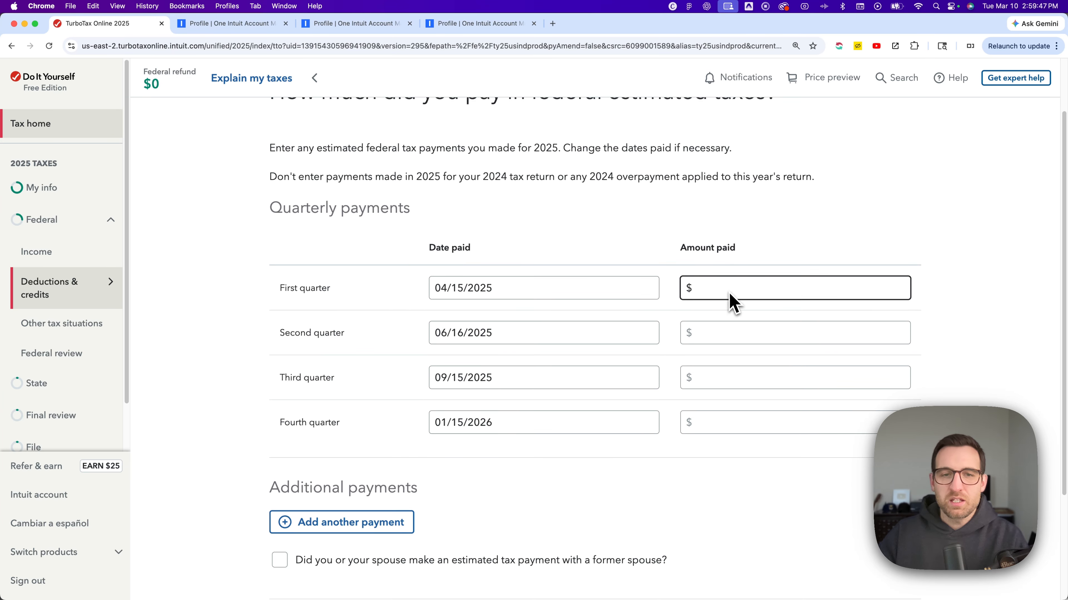
{"action": "left_click", "coordinate": [489, 301]}
{"action": "left_click", "coordinate": [481, 335]}
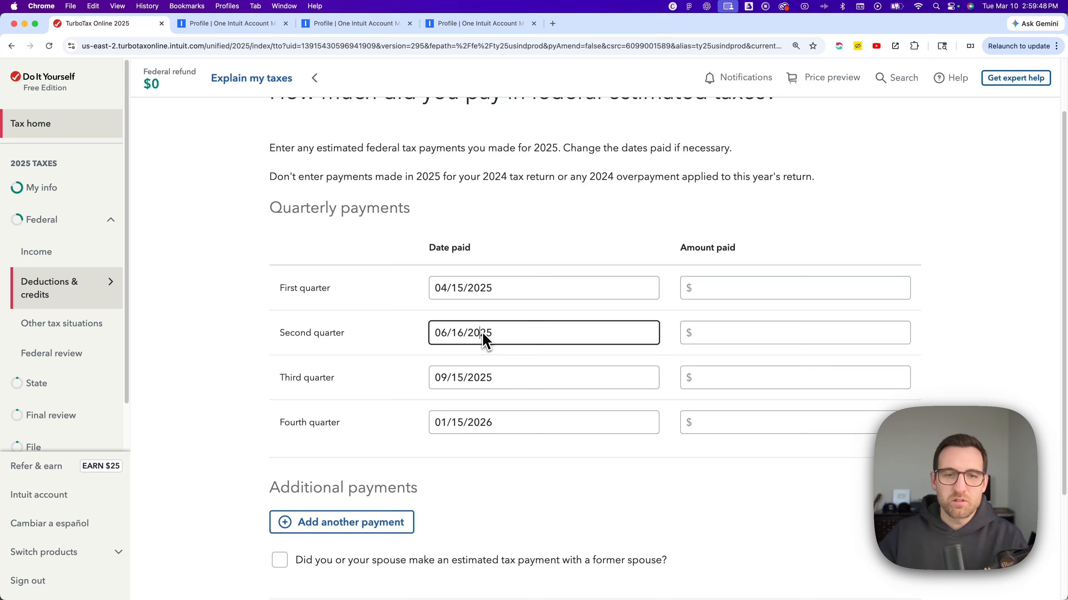
{"action": "left_click", "coordinate": [474, 378]}
{"action": "left_click", "coordinate": [477, 423]}
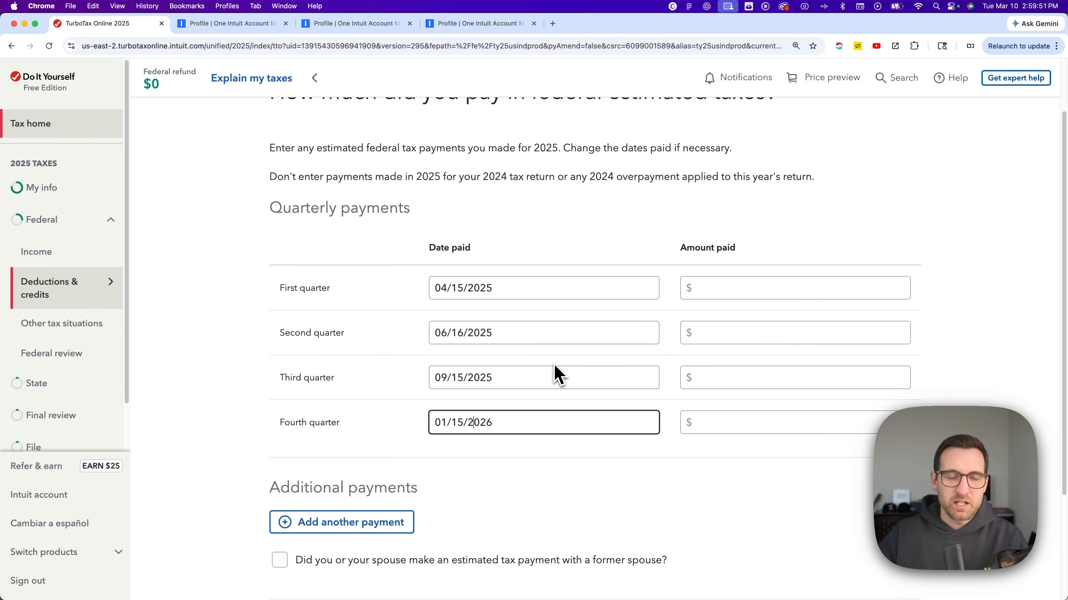
{"action": "left_click", "coordinate": [507, 290]}
- Enter $500 as the amount paid for each of the four quarters and submit the federal estimated payments
{"action": "left_click", "coordinate": [717, 294]}
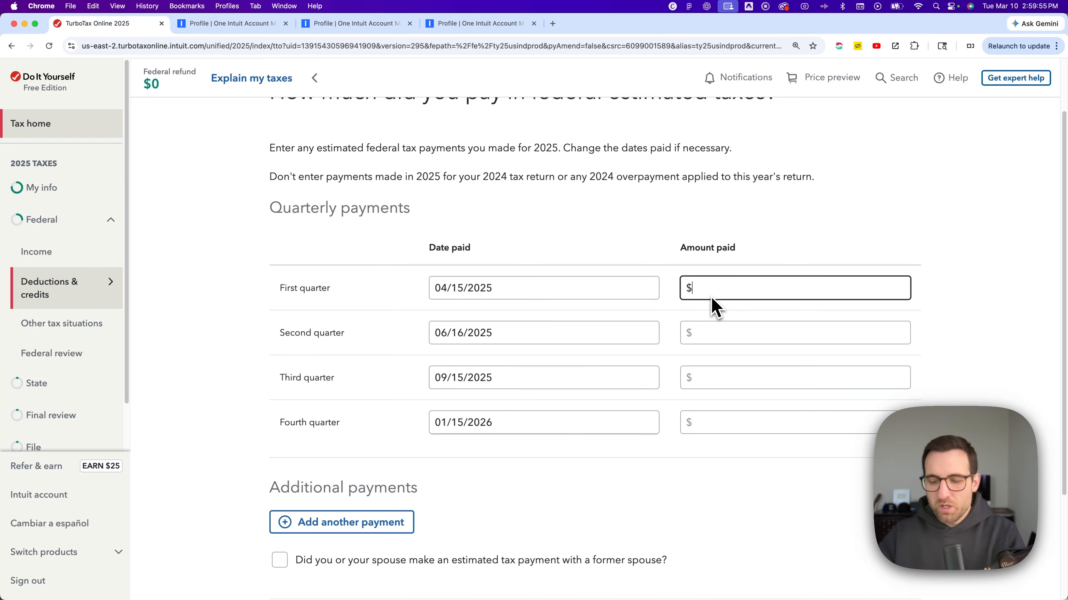
{"action": "type", "text": "500"}
{"action": "left_click", "coordinate": [715, 335]}
{"action": "type", "text": "500"}
{"action": "left_click", "coordinate": [720, 377]}
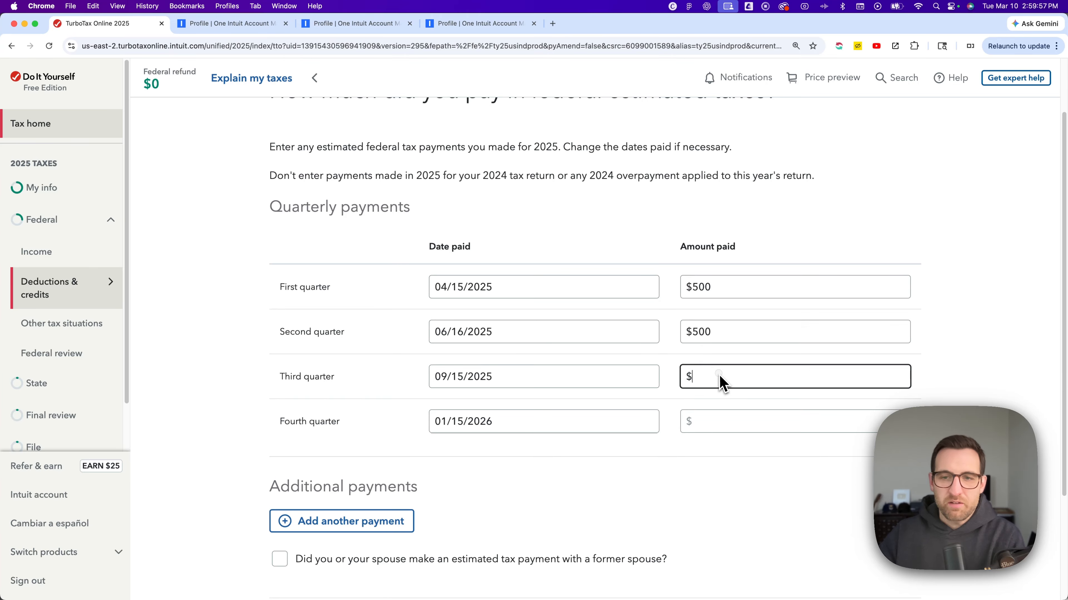
{"action": "type", "text": "500"}
{"action": "left_click", "coordinate": [720, 425]}
{"action": "type", "text": "50"}
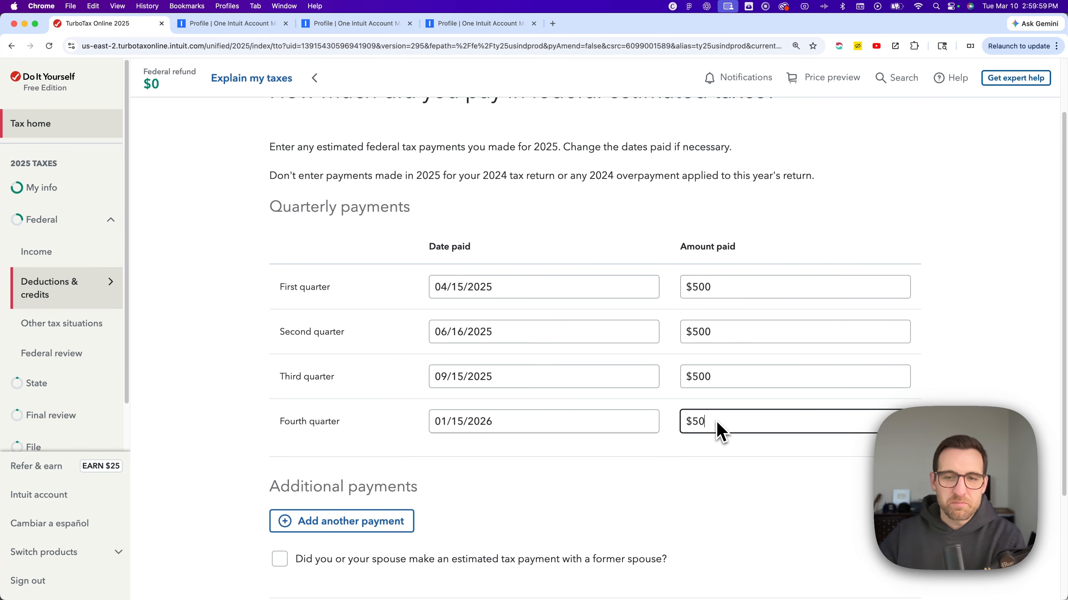
{"action": "type", "text": "0"}
{"action": "scroll", "coordinate": [632, 398], "scroll_direction": "down", "scroll_amount": 3}
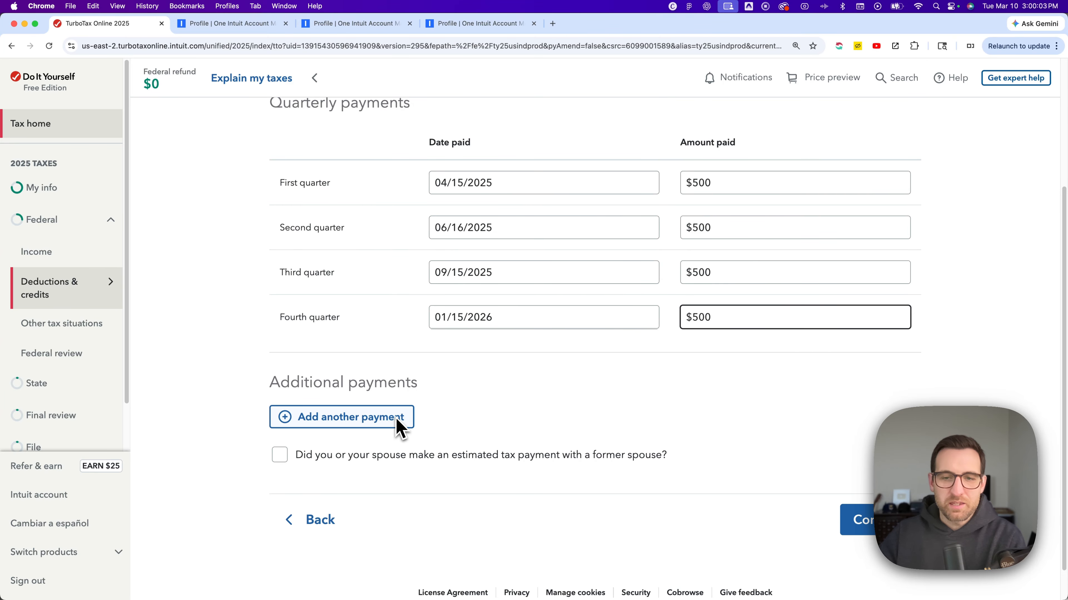
{"action": "left_click", "coordinate": [845, 520]}
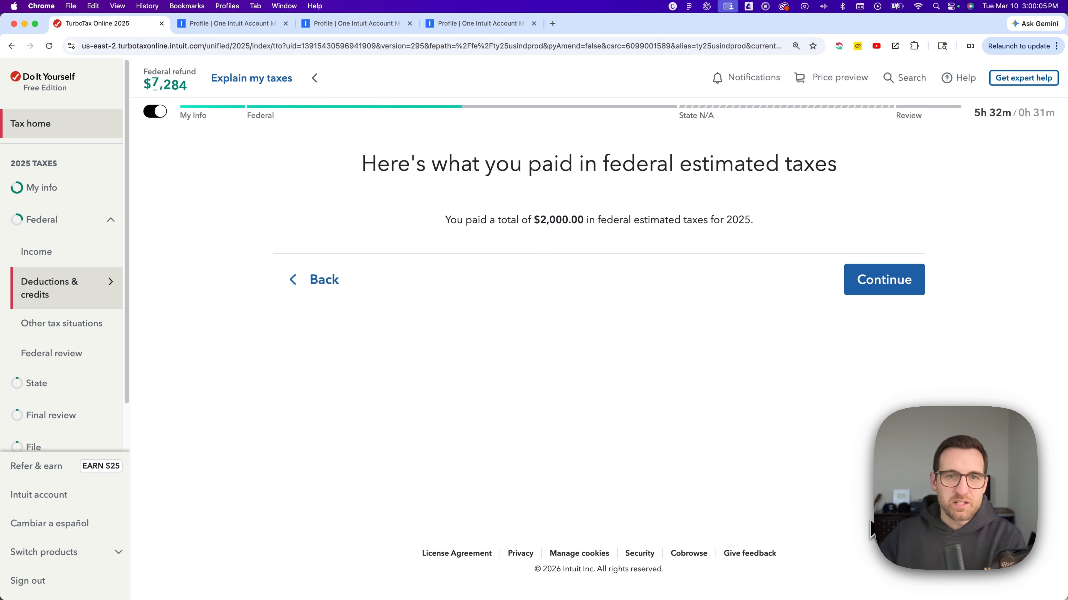
- Review the total federal estimated taxes paid and continue past the summary to the estimated payments list
{"action": "left_click_drag", "start_coordinate": [487, 221], "coordinate": [724, 229]}
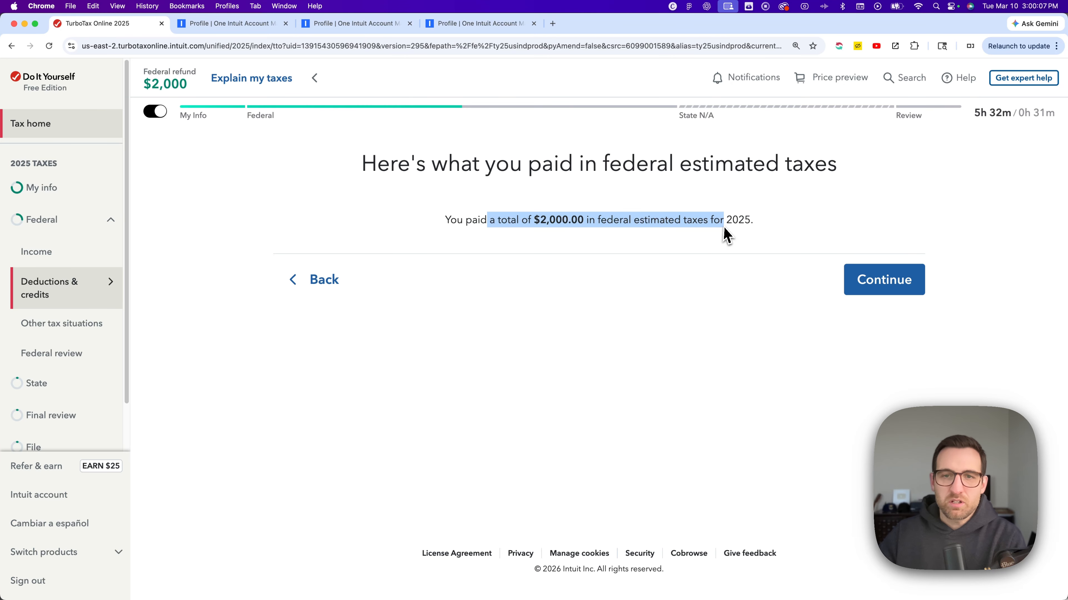
{"action": "left_click", "coordinate": [661, 223]}
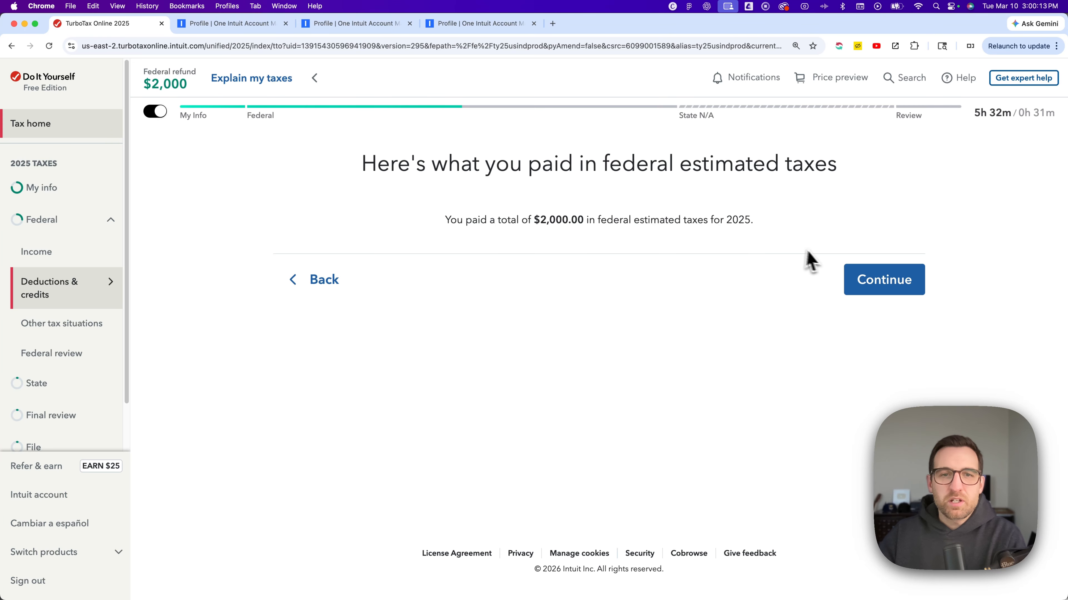
{"action": "left_click", "coordinate": [875, 285]}
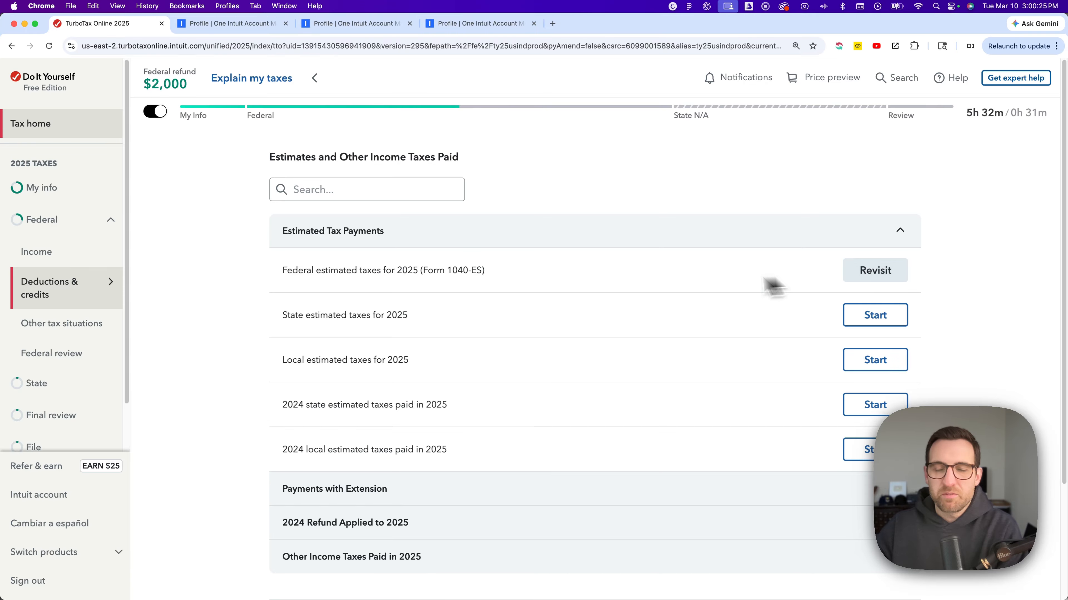
{"action": "scroll", "coordinate": [653, 288], "scroll_direction": "down", "scroll_amount": 1}
{"action": "scroll", "coordinate": [654, 294], "scroll_direction": "down", "scroll_amount": 1}
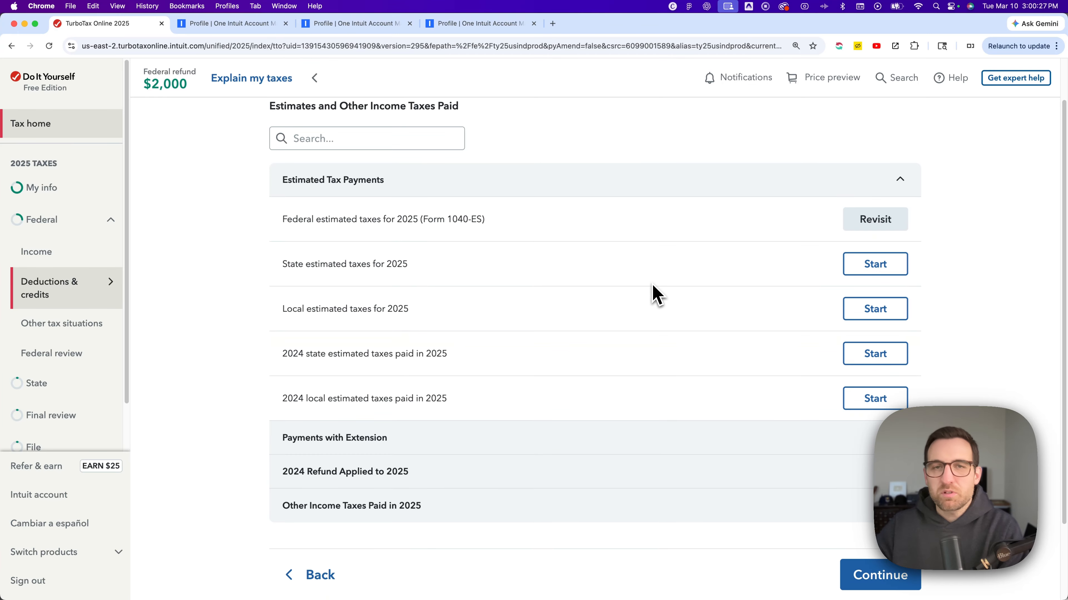
{"action": "scroll", "coordinate": [652, 293], "scroll_direction": "up", "scroll_amount": 2}
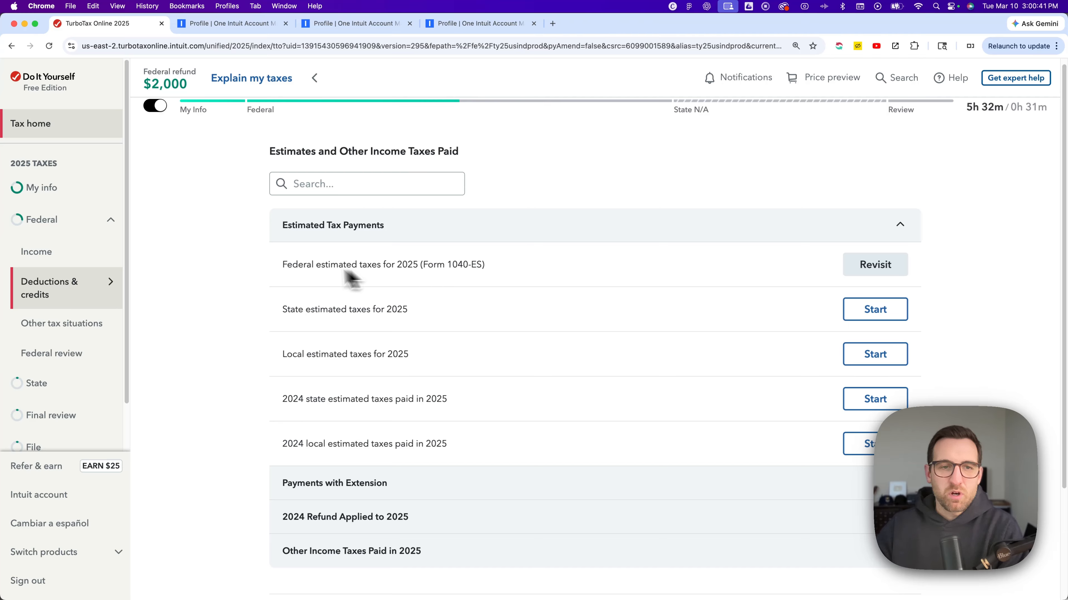
{"action": "left_click_drag", "start_coordinate": [292, 265], "coordinate": [413, 267]}
{"action": "left_click", "coordinate": [491, 261]}
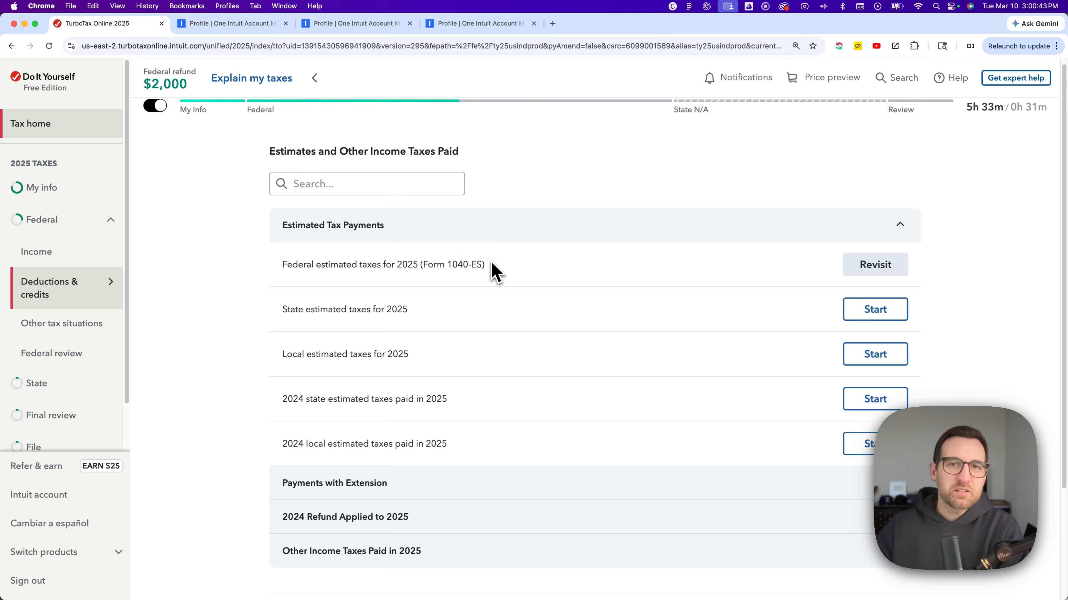